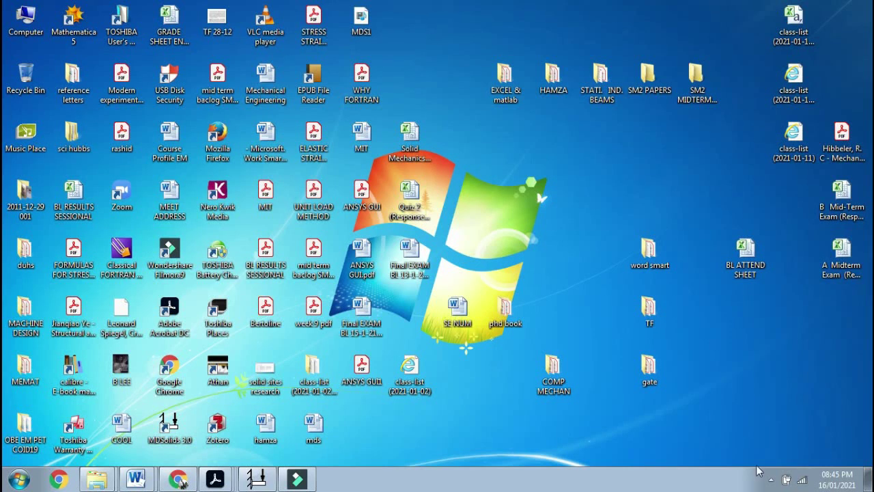
Bring the Word exam document 'final exam QS 2017-18' to the front
left_click(771, 479)
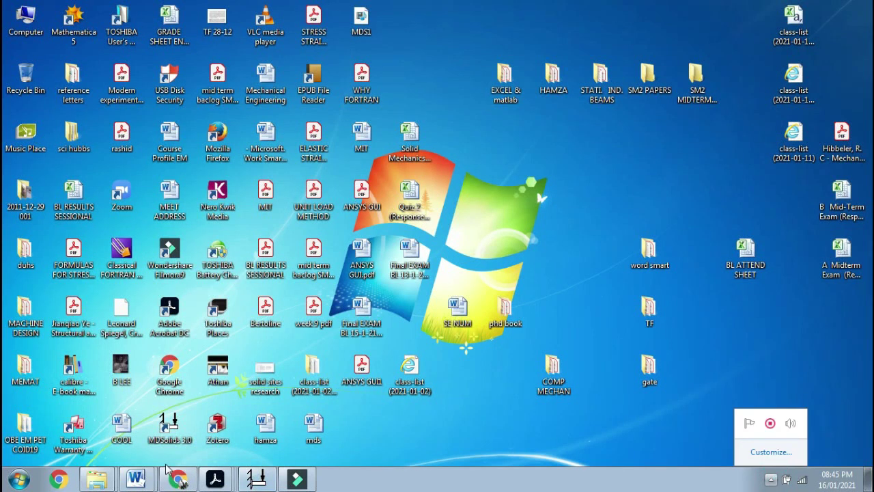
left_click(149, 481)
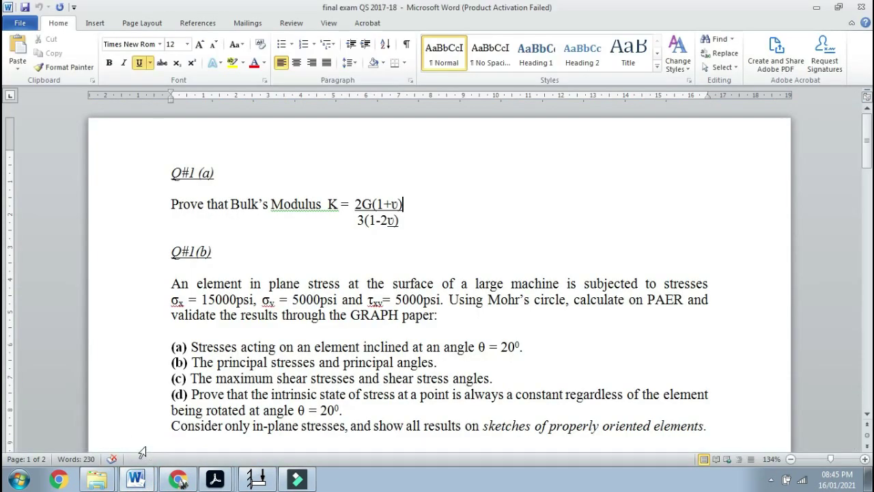
left_click(867, 416)
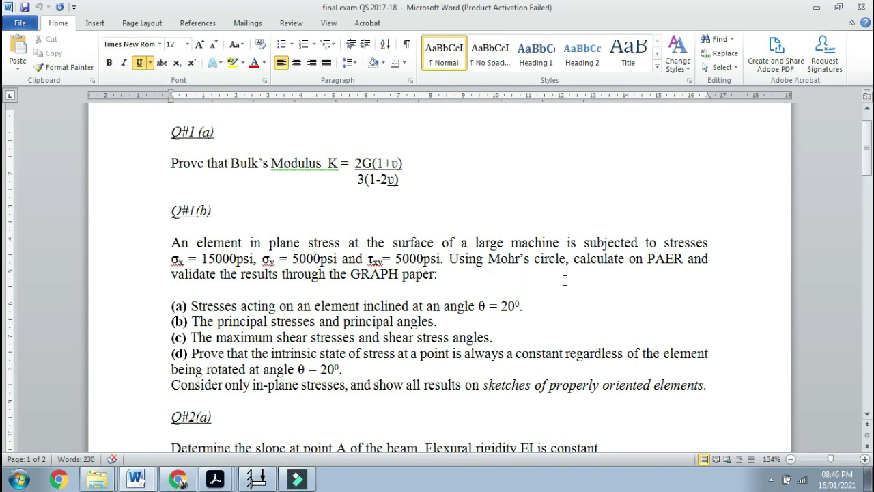
Correct 'PAER' to 'PAPER' in Q#1(b), then switch to the MDSolids window
left_click(666, 263)
type("P")
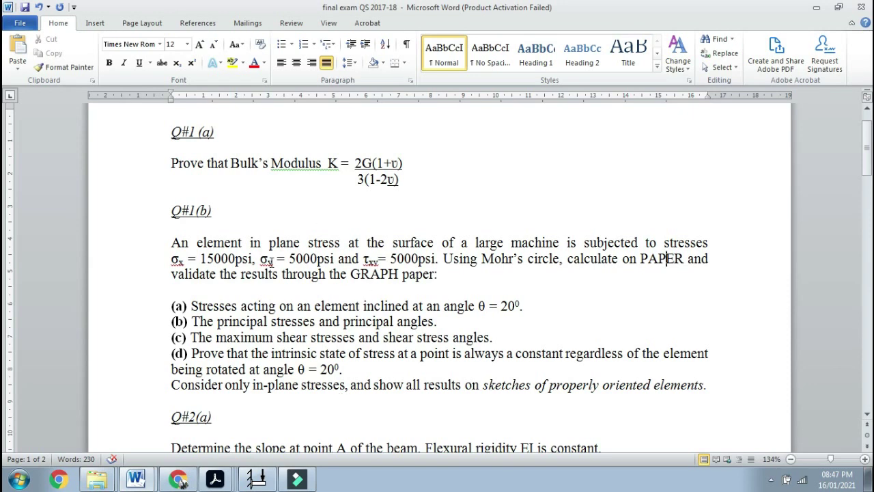
left_click(257, 480)
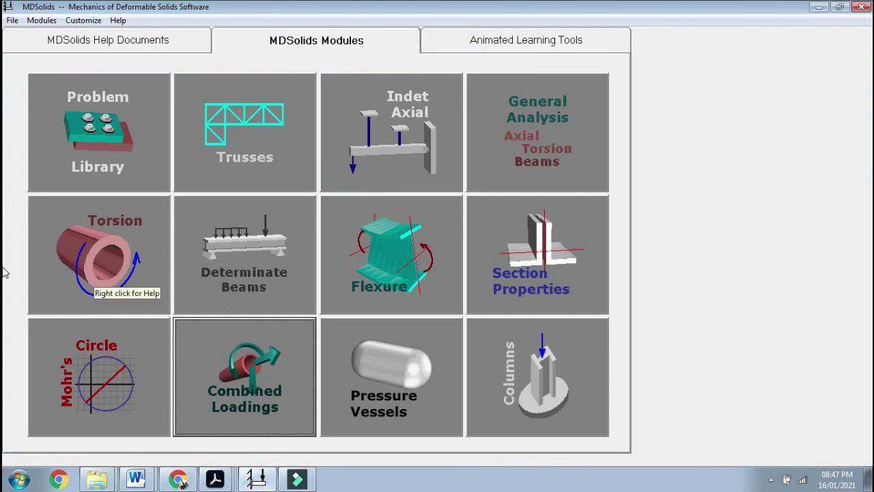
Open the Mohr's Circle module from the MDSolids Modules grid
left_click(106, 390)
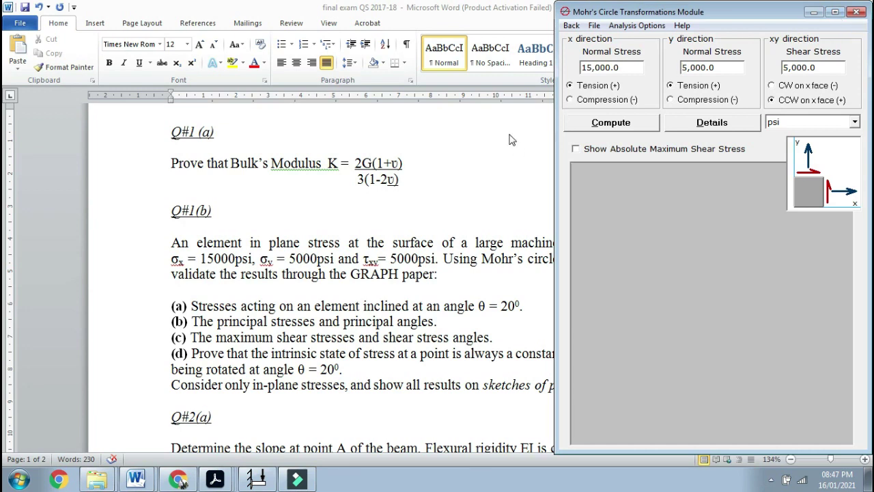
Enter σx 15000, σy 5000, τxy 5000 with CCW-positive shear on the x face and psi units
double_click(620, 69)
type("1500")
left_click(707, 65)
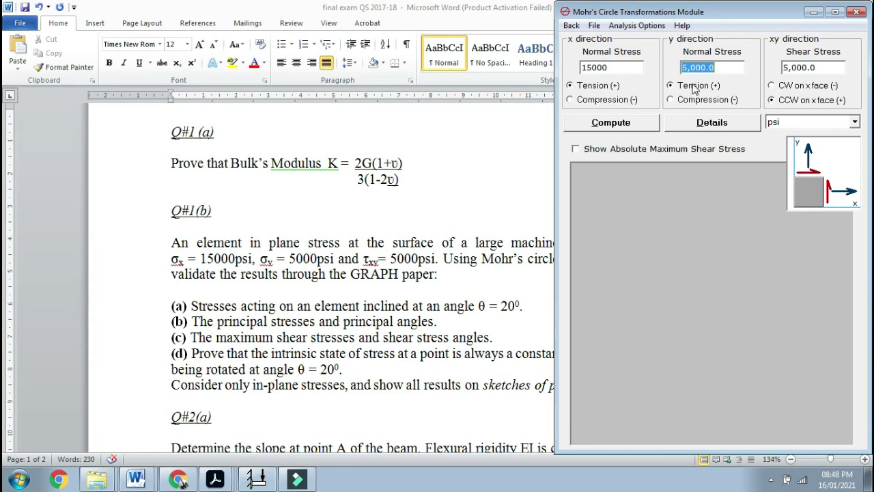
type("5")
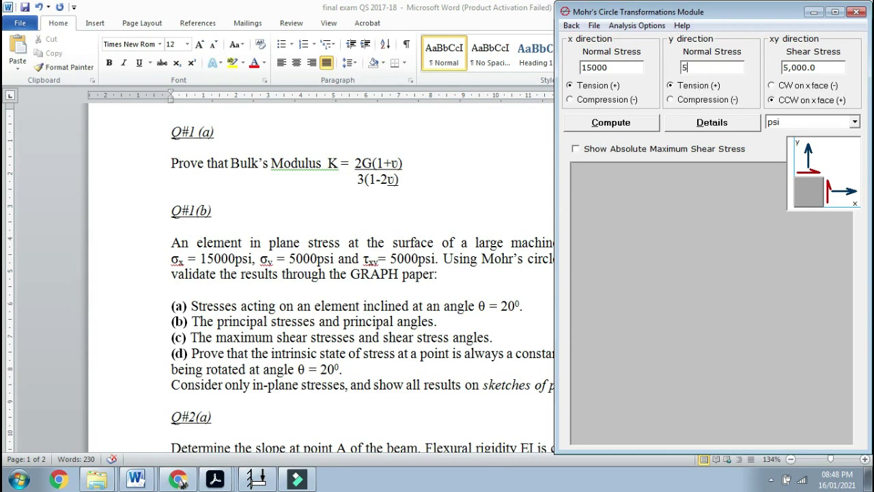
type("000")
double_click(813, 66)
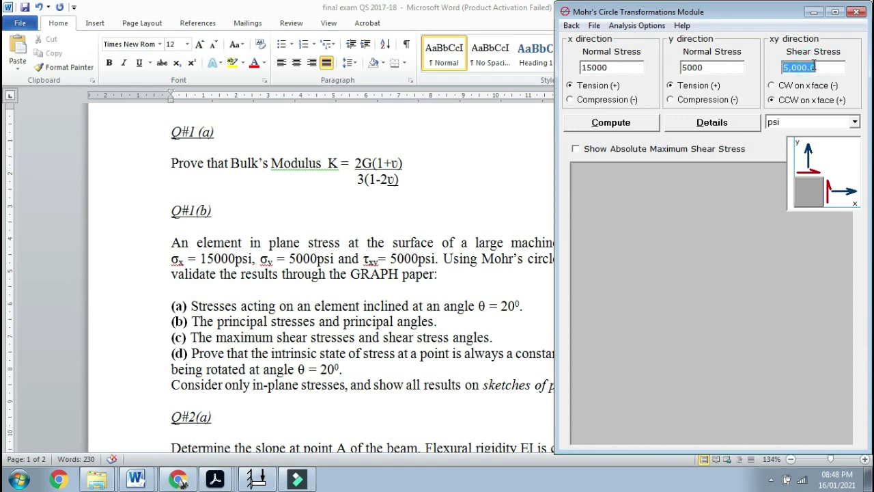
type("5000")
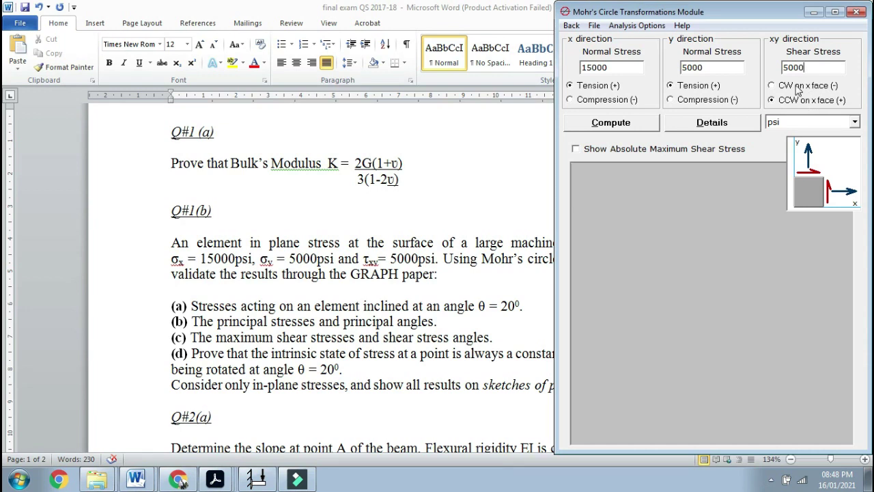
left_click(797, 87)
left_click(797, 100)
left_click(854, 123)
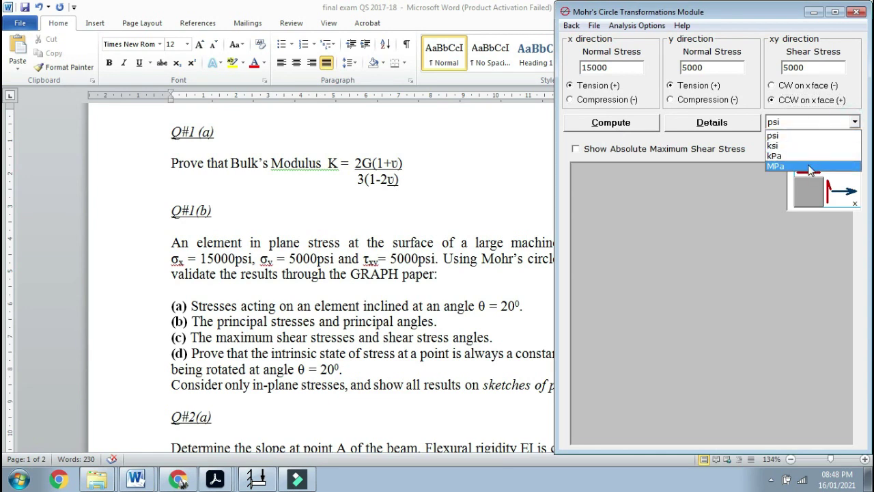
left_click(810, 166)
left_click(825, 122)
left_click(812, 136)
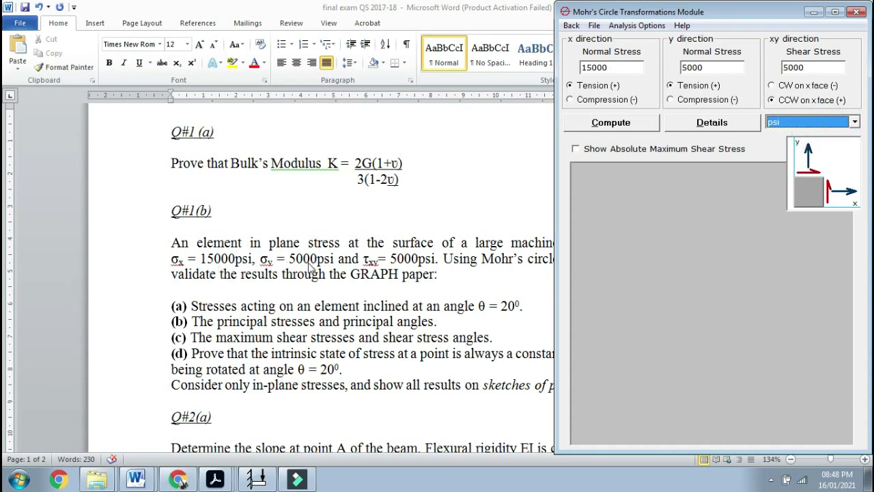
Compute and show detailed Mohr's circle results: σ2 2,928.9 psi, radius 7,071.1 psi, 22.50° principal angle
left_click(615, 123)
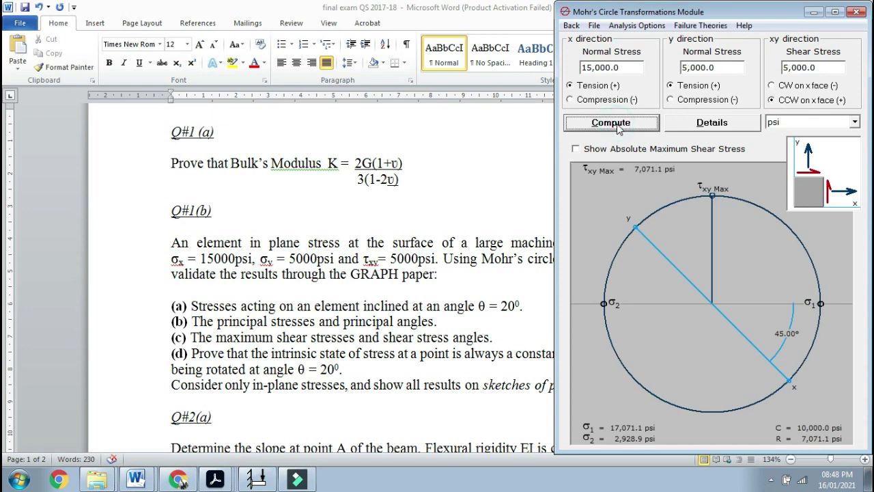
left_click(835, 12)
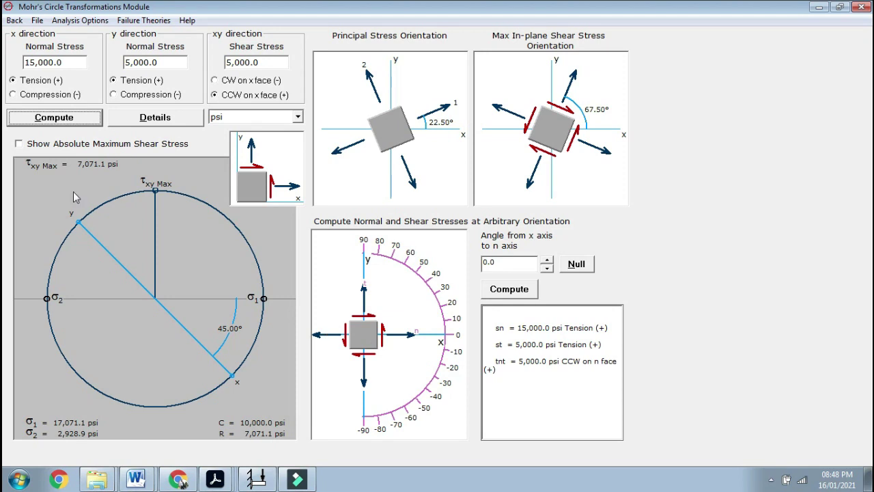
left_click(145, 122)
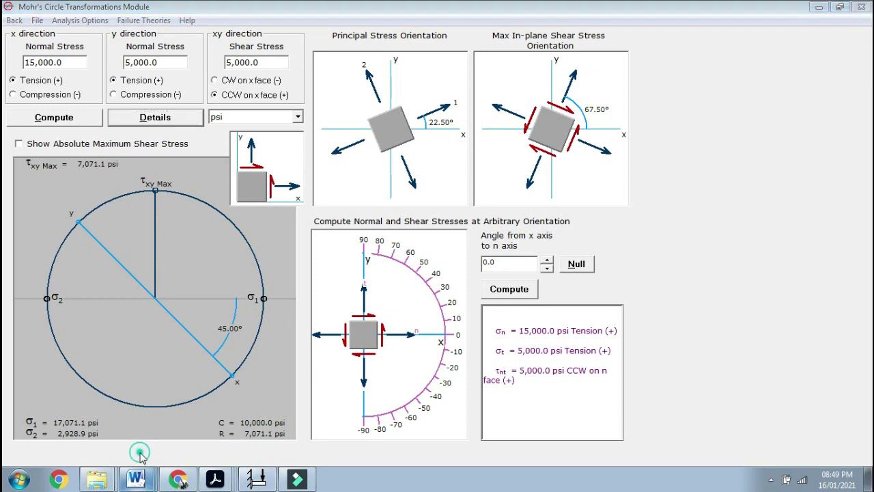
left_click(136, 478)
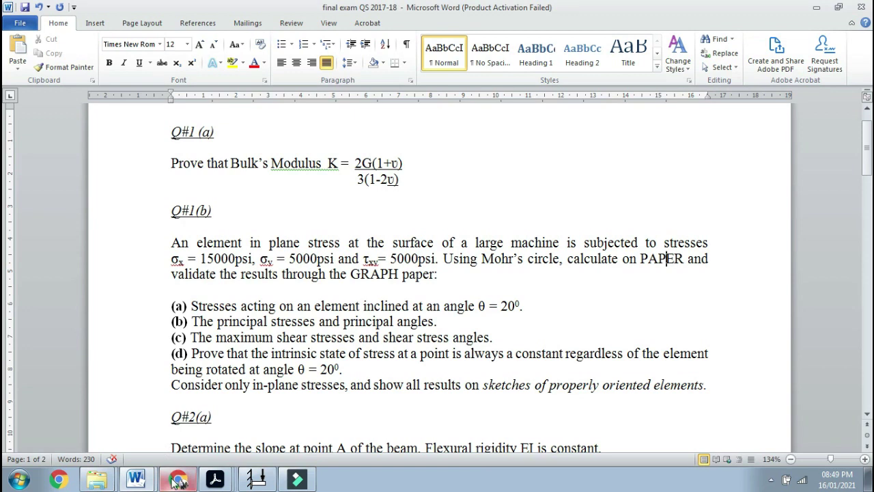
left_click(256, 479)
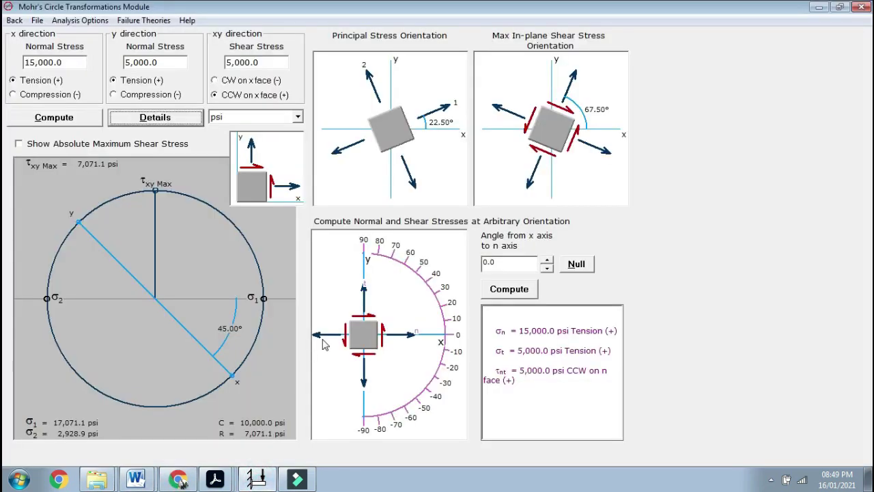
Compute stresses at 20° (σn 17,044.2, τnt 616.3 psi) and show the 8,535.5 psi absolute-max shear circle
left_click(524, 269)
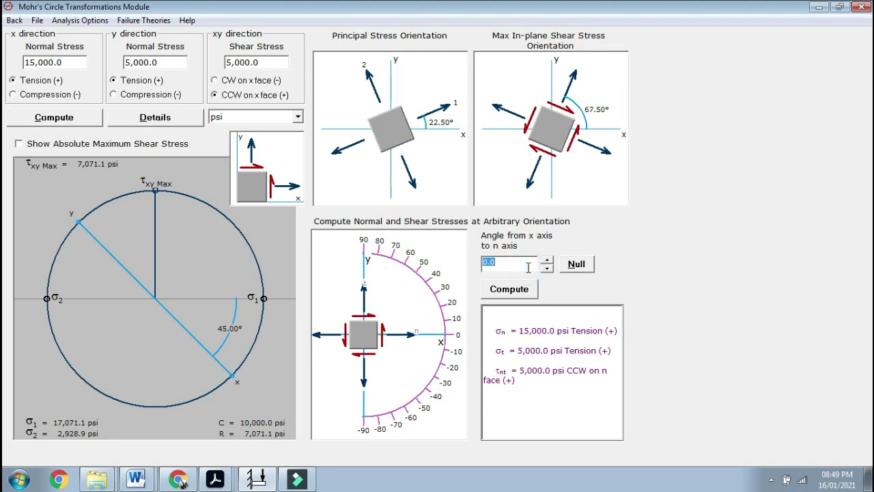
type("20")
left_click(507, 292)
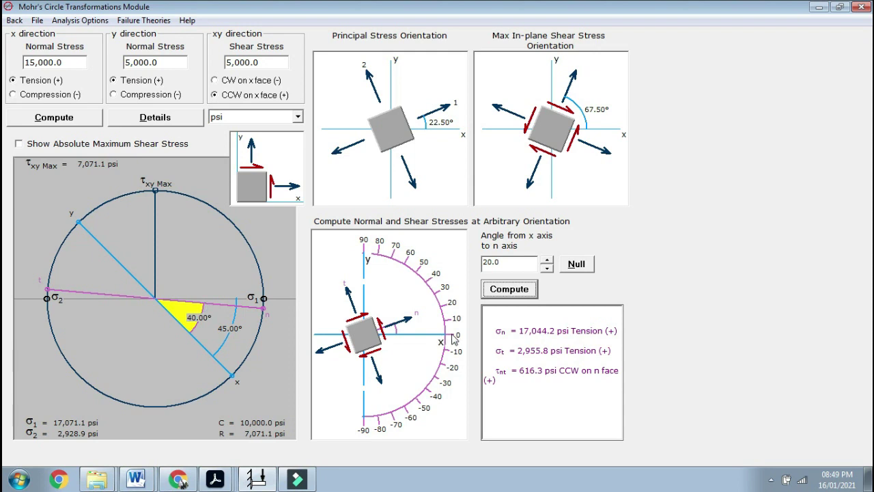
left_click(508, 293)
left_click(183, 118)
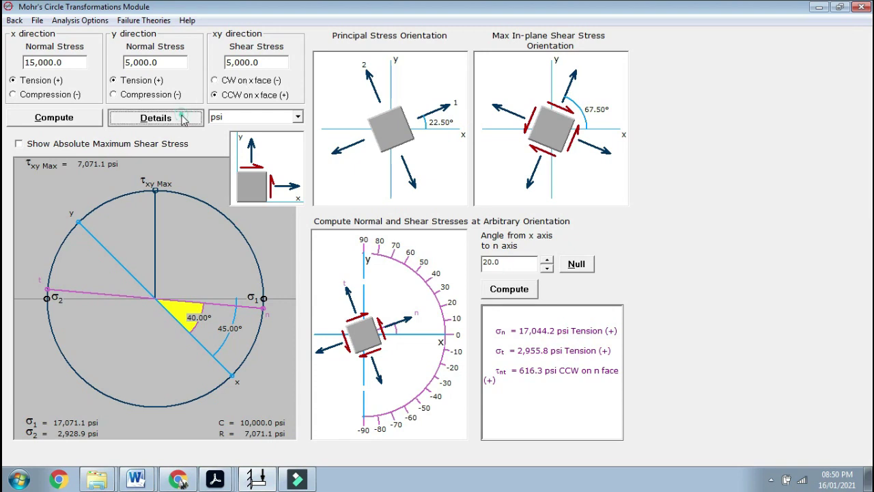
left_click(50, 150)
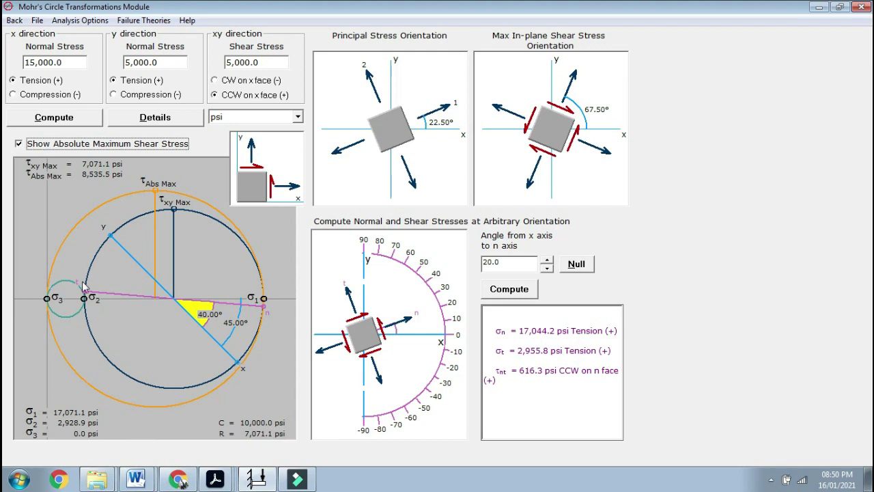
Hide the absolute maximum shear circle, leaving the in-plane circle with τ max 7,071.1 psi
left_click(67, 146)
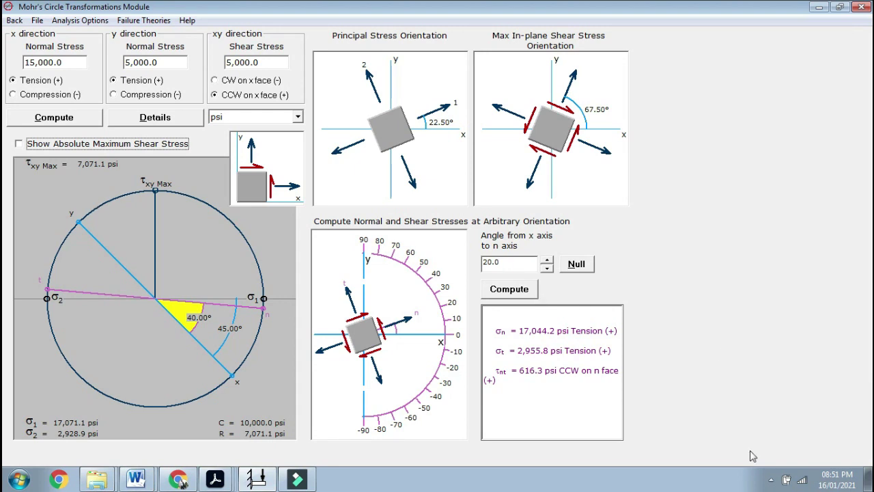
left_click(770, 480)
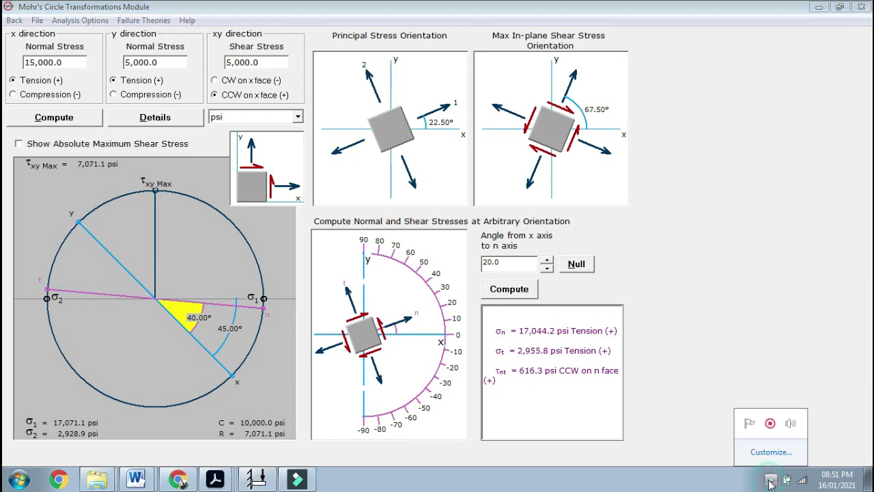
right_click(770, 423)
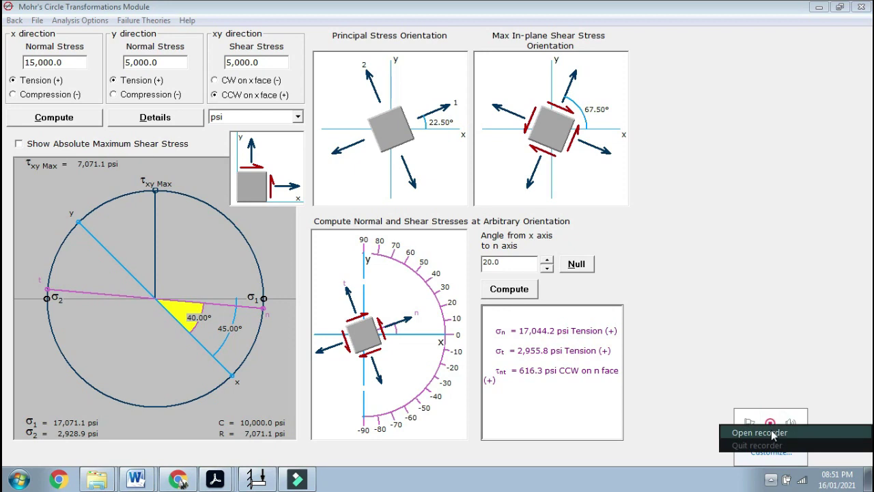
left_click(771, 430)
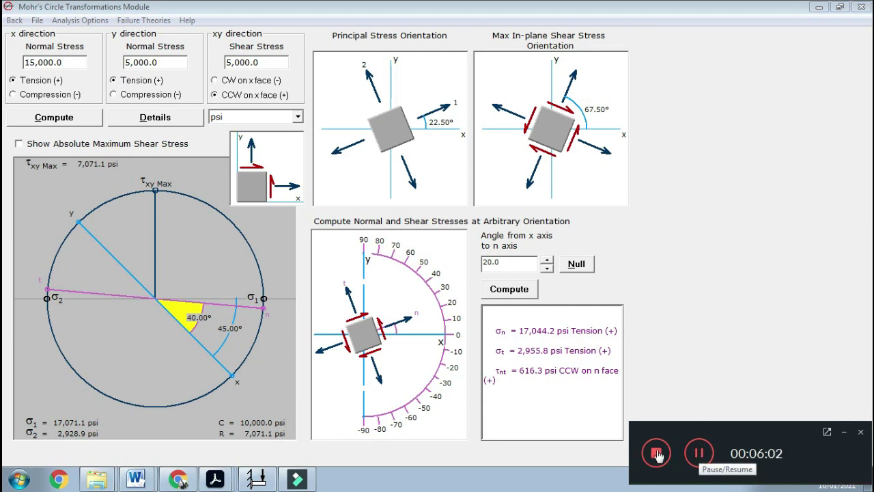
left_click(699, 453)
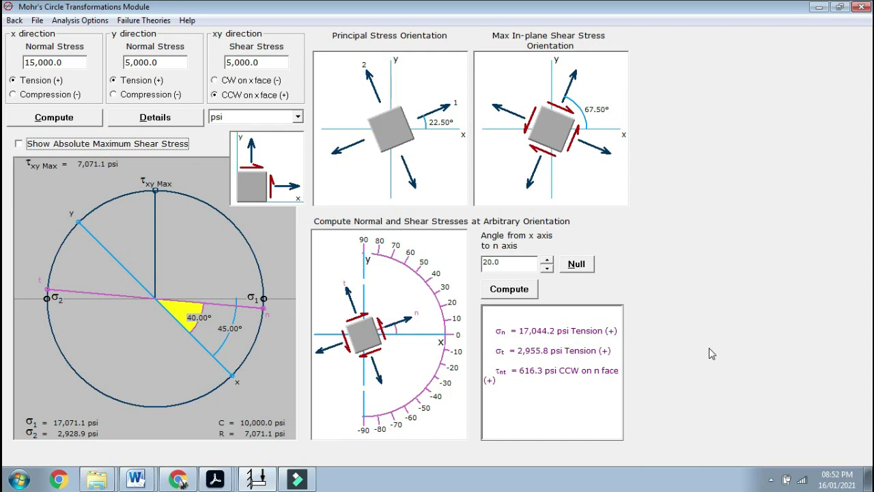
left_click(770, 479)
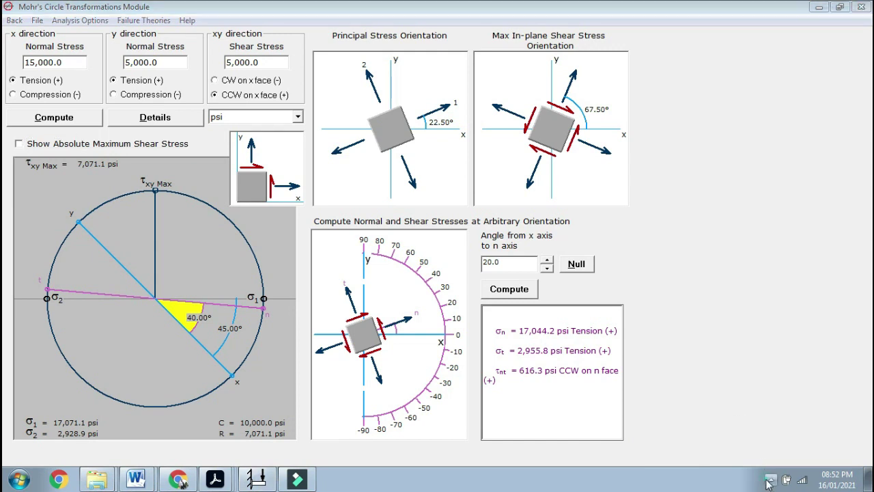
left_click(726, 357)
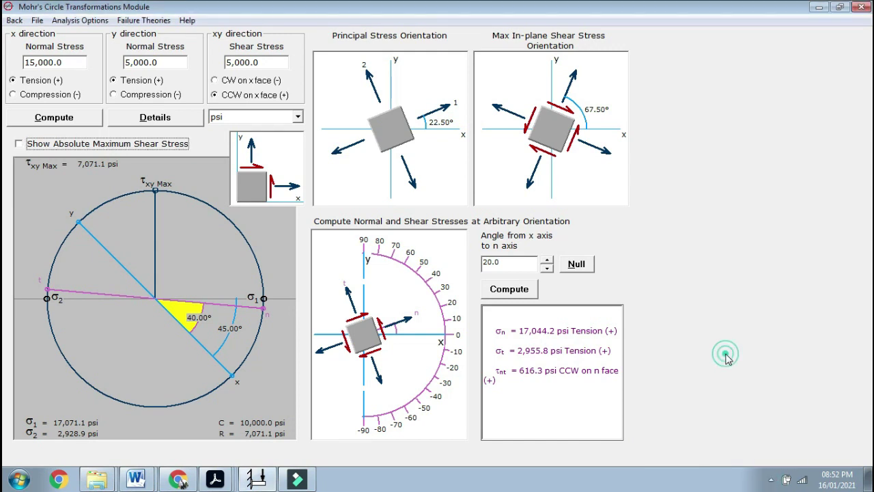
Check the Analysis Options menu to confirm Plane Stress is selected
left_click(76, 20)
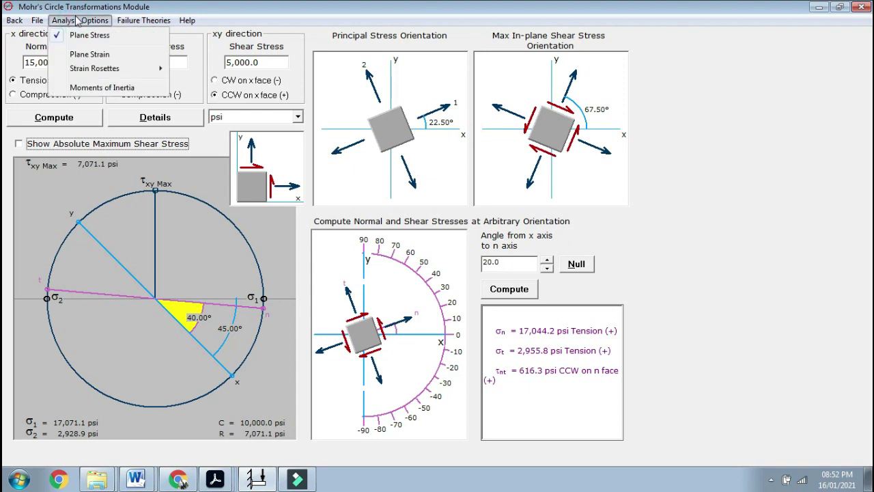
mouse_move(140, 71)
Run the Tresca failure check with Steel-Stainless 304 CR's 30,000 psi yield stress (FS 2.1088)
left_click(125, 38)
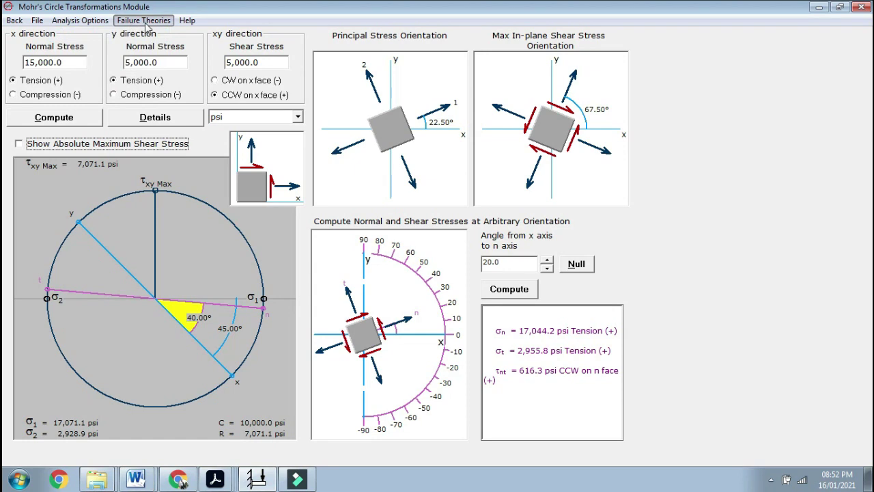
left_click(144, 20)
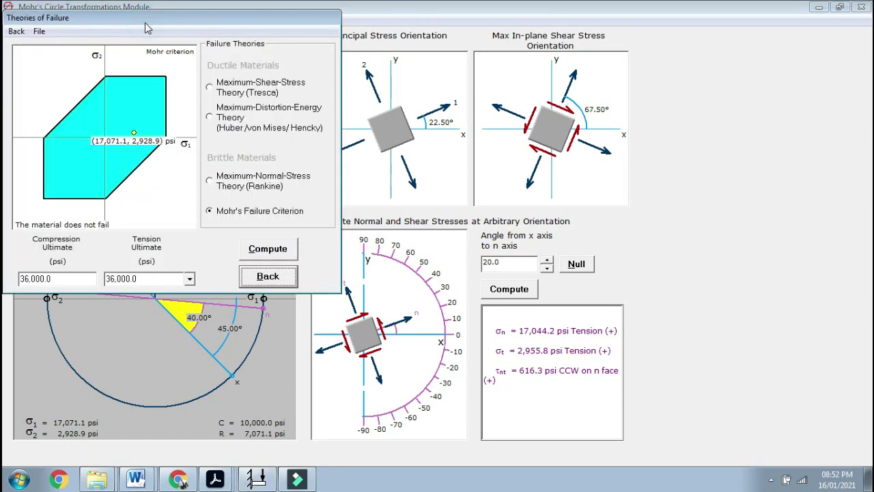
left_click(210, 87)
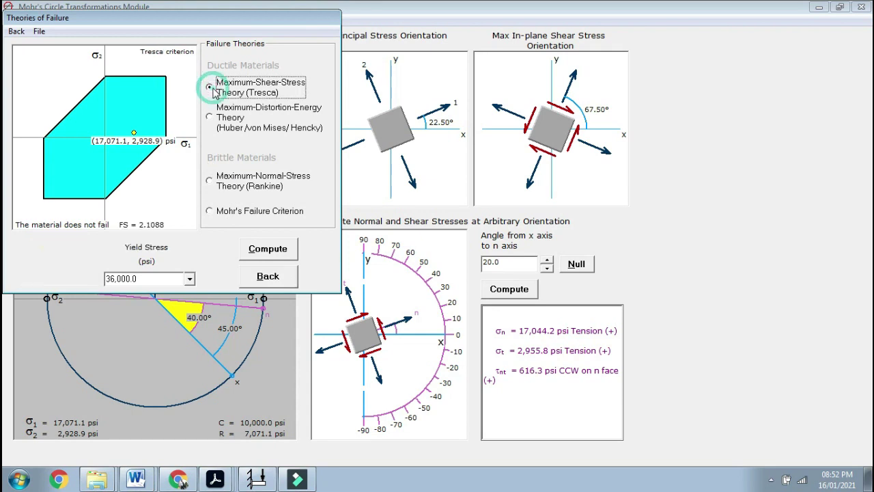
left_click(189, 279)
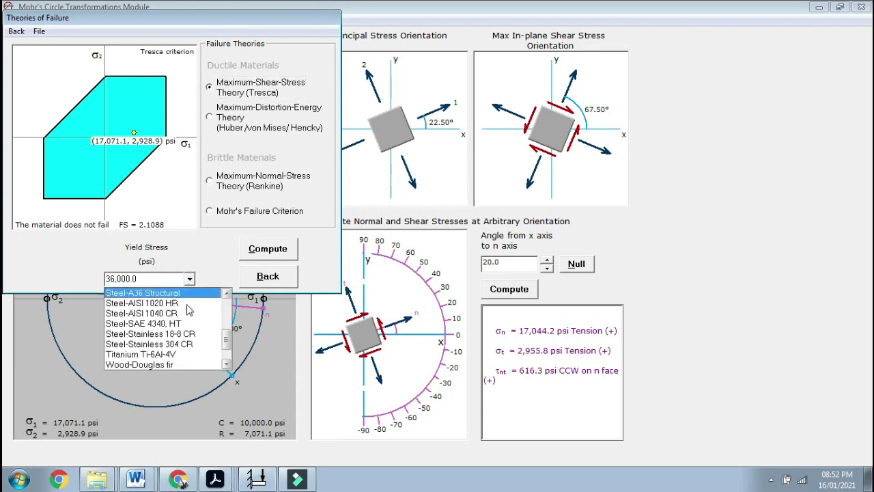
left_click(170, 343)
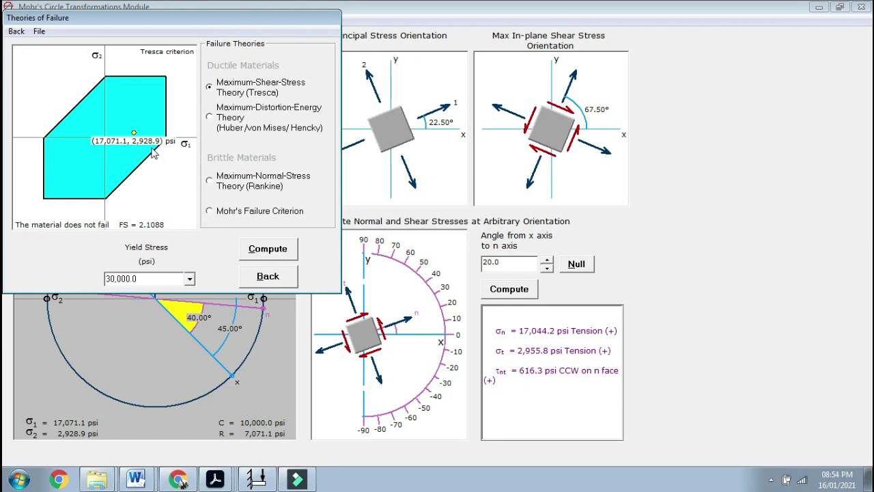
Switch the failure check to the von Mises distortion-energy theory and recompute it
left_click(210, 118)
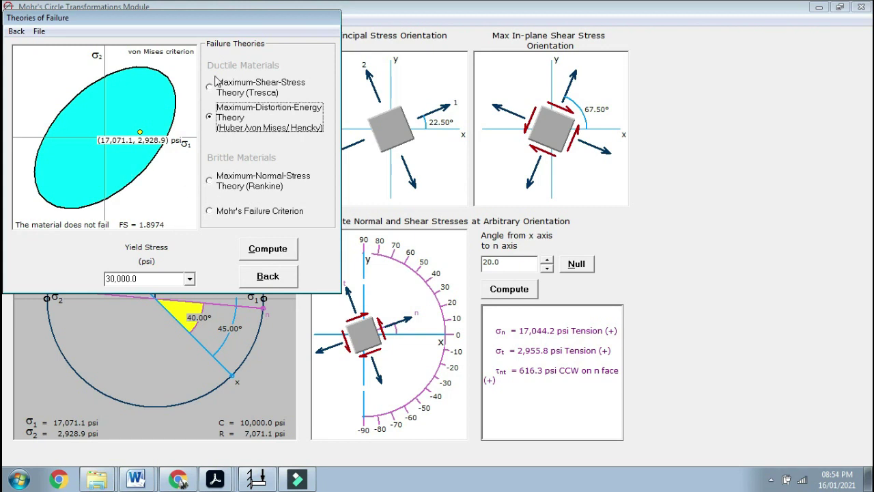
left_click(254, 259)
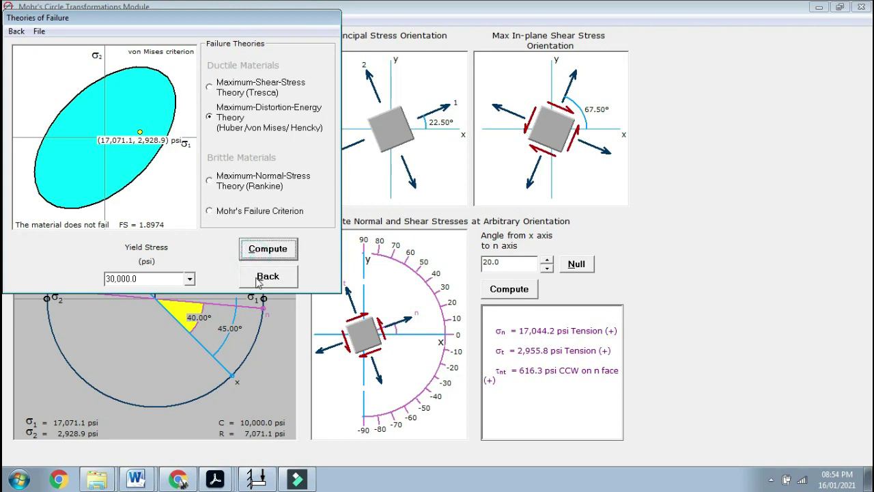
left_click(258, 276)
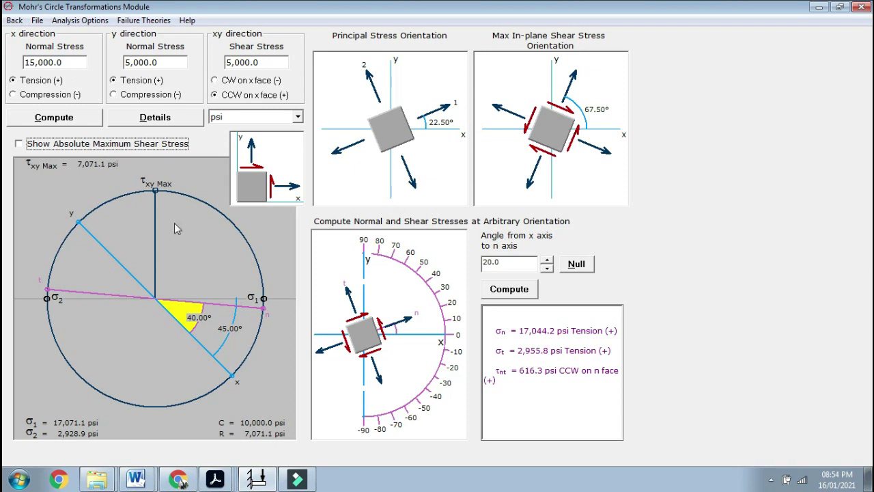
Reopen Failure Theories and check against Rankine maximum-normal-stress theory: no failure, FS 1.7574
left_click(144, 20)
left_click(151, 31)
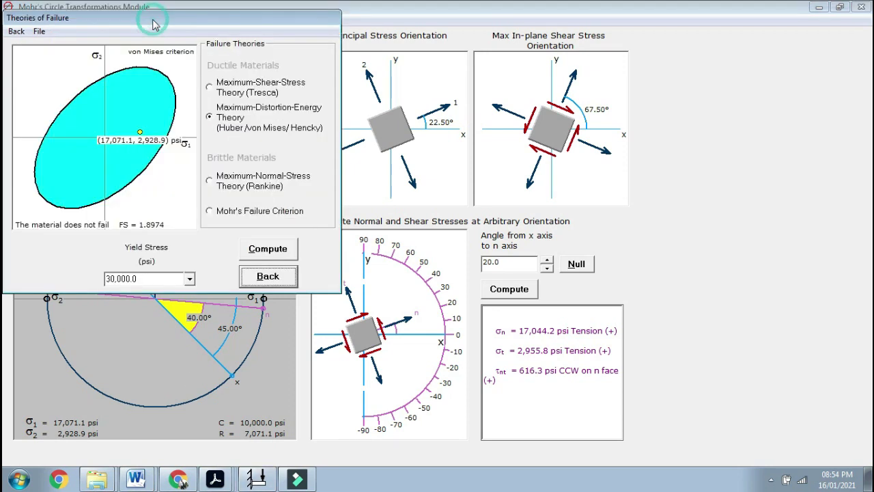
left_click(246, 275)
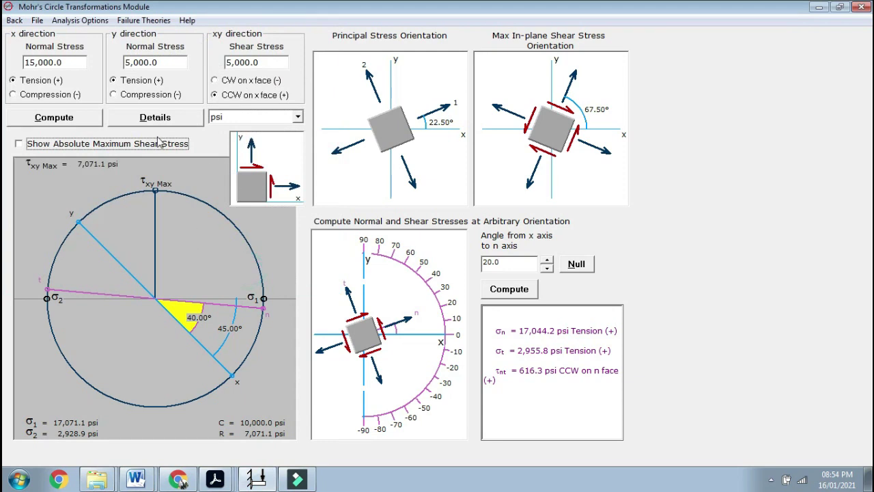
left_click(142, 20)
left_click(140, 31)
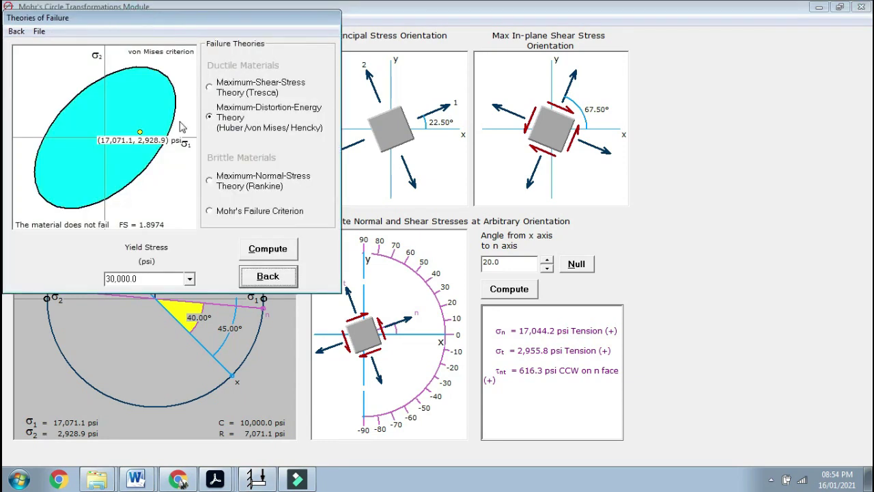
left_click(222, 183)
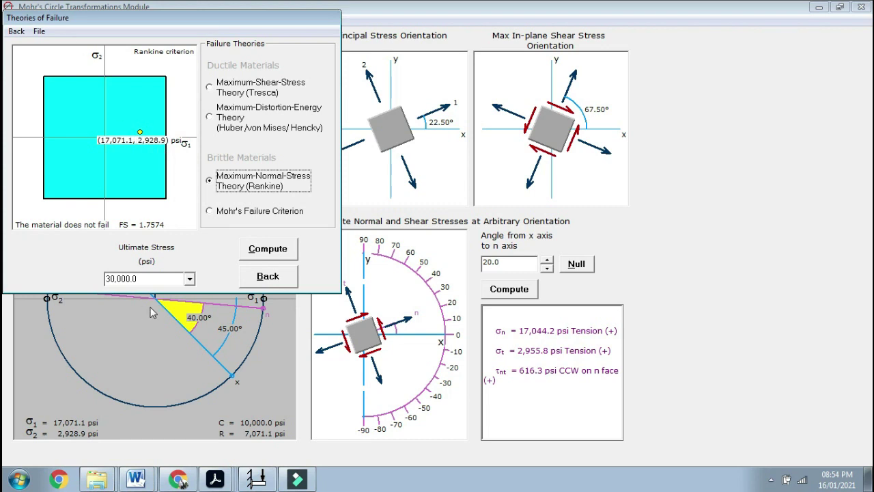
Recompute the Rankine check with Titanium Ti-6Al-4V as the material; no failure results
left_click(190, 278)
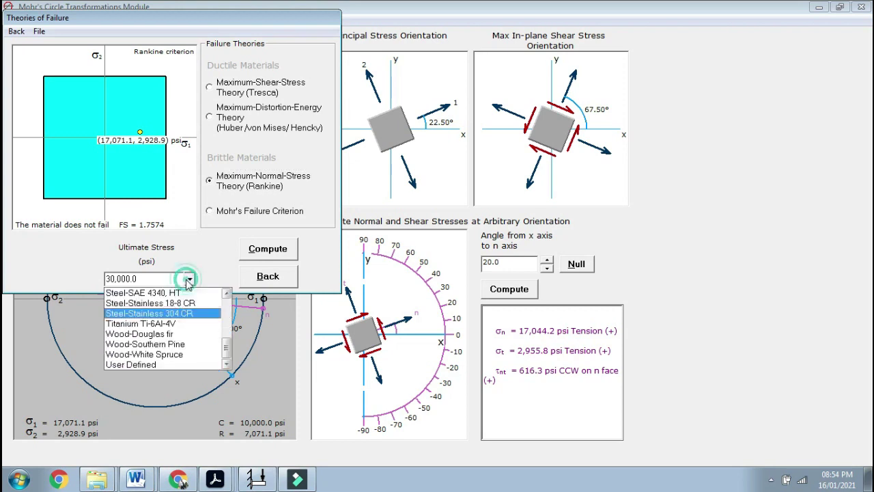
left_click(227, 293)
left_click(227, 293)
left_click(227, 293)
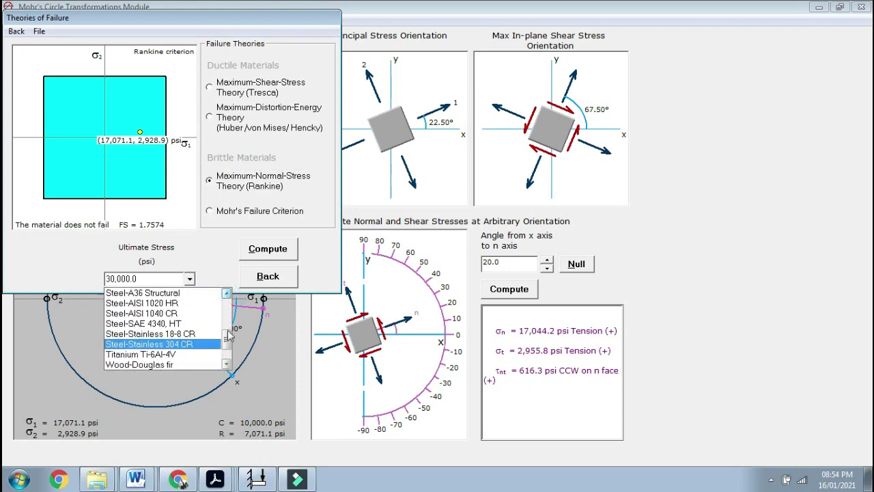
left_click(227, 364)
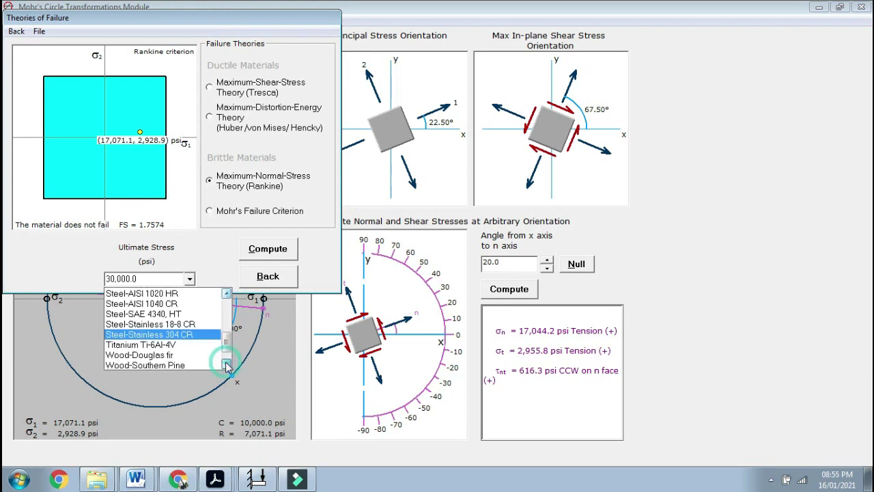
left_click(174, 347)
left_click(266, 251)
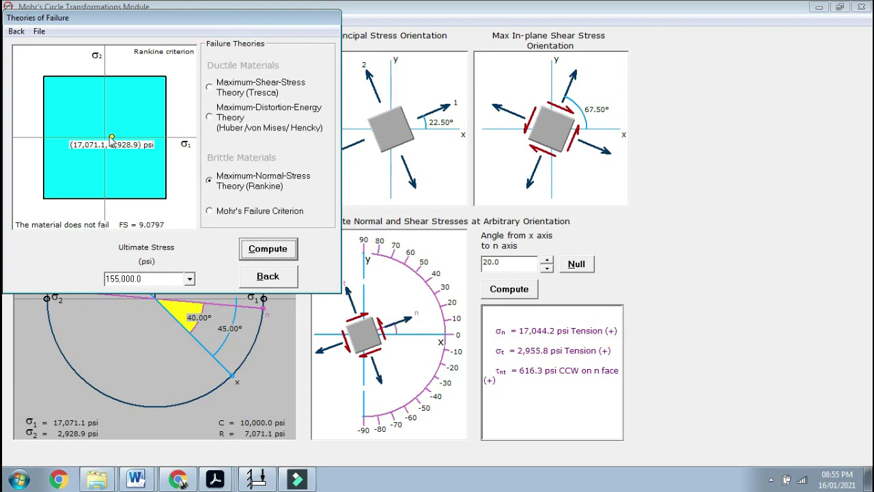
Recompute the Rankine check with Wood-Douglas fir, which fails at 1,900 psi (FS 0.1113)
left_click(188, 279)
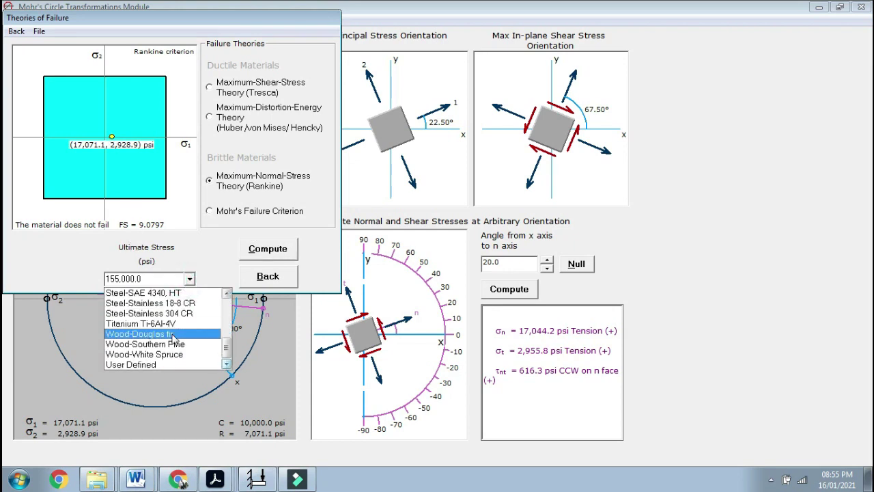
left_click(173, 334)
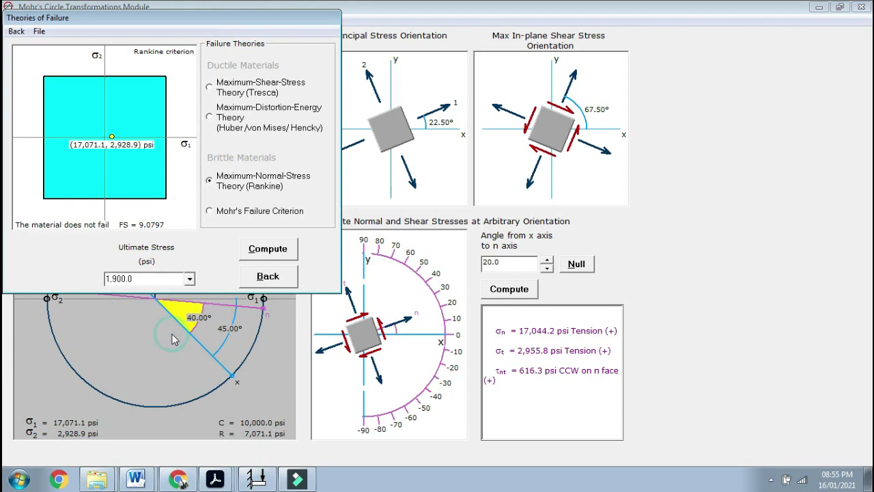
left_click(276, 253)
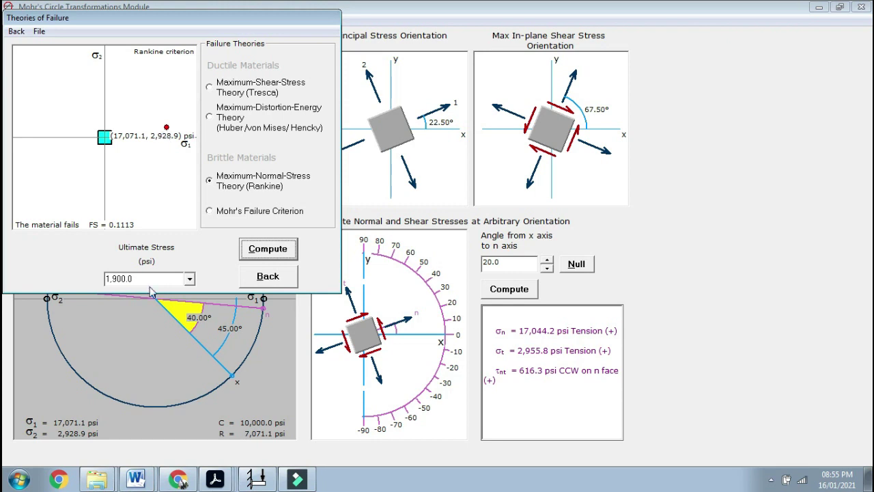
Scroll the ultimate stress list to bring Steel-A36 Structural into view
left_click(190, 279)
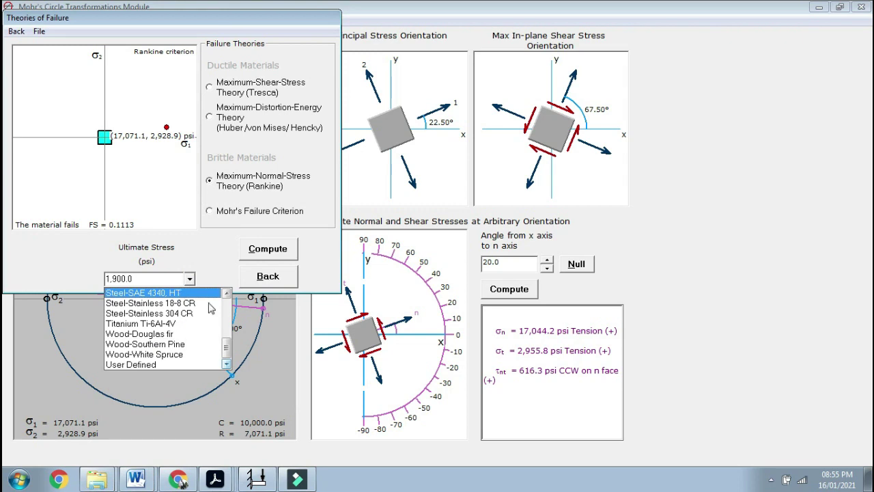
left_click(227, 294)
left_click(227, 294)
left_click(226, 294)
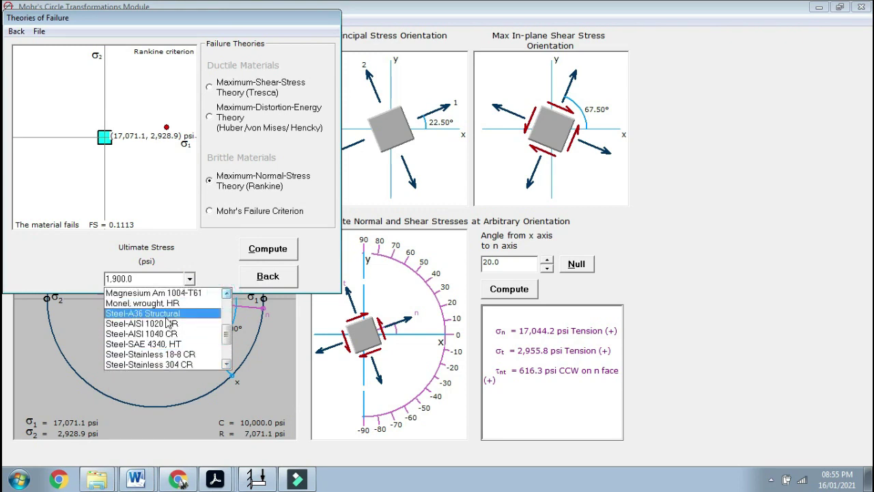
Select Steel-A36, confirm Rankine FS 2.1088 and no Mohr's-criterion failure, then close the check
left_click(166, 315)
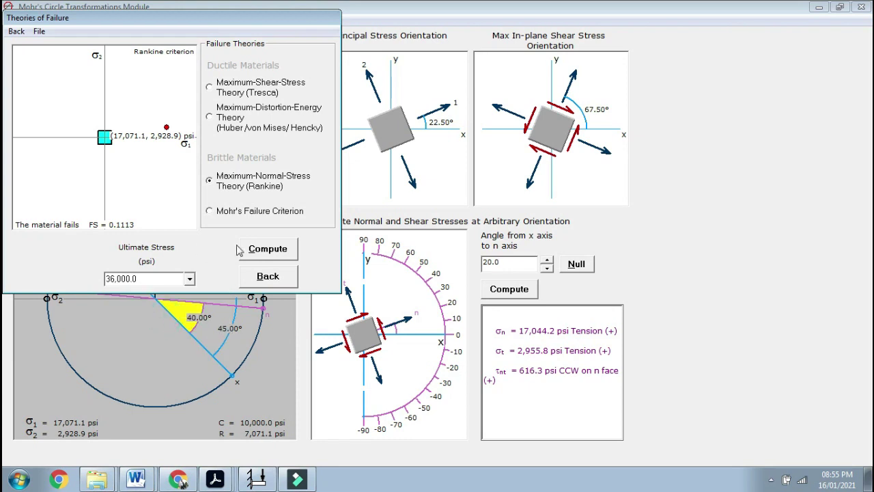
left_click(259, 254)
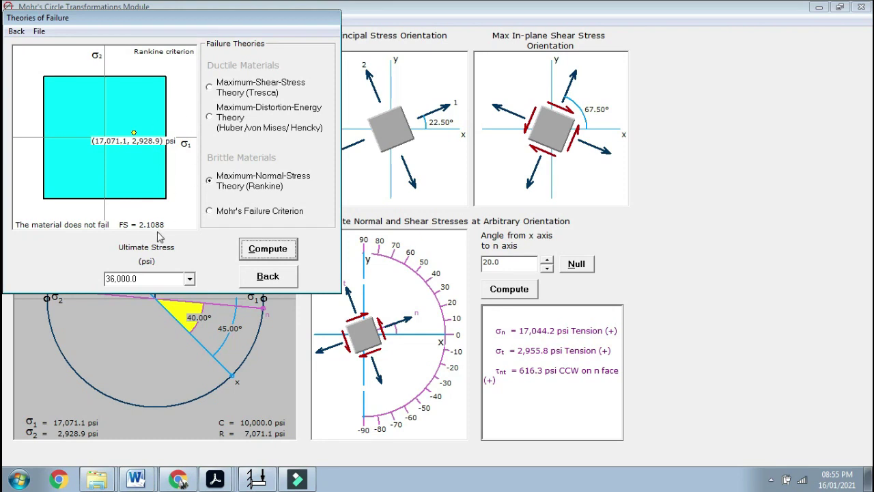
left_click(251, 211)
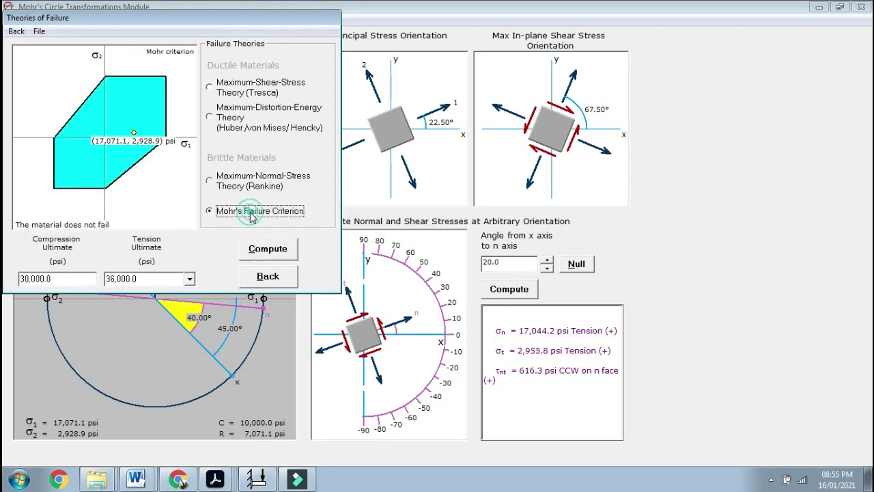
left_click(268, 275)
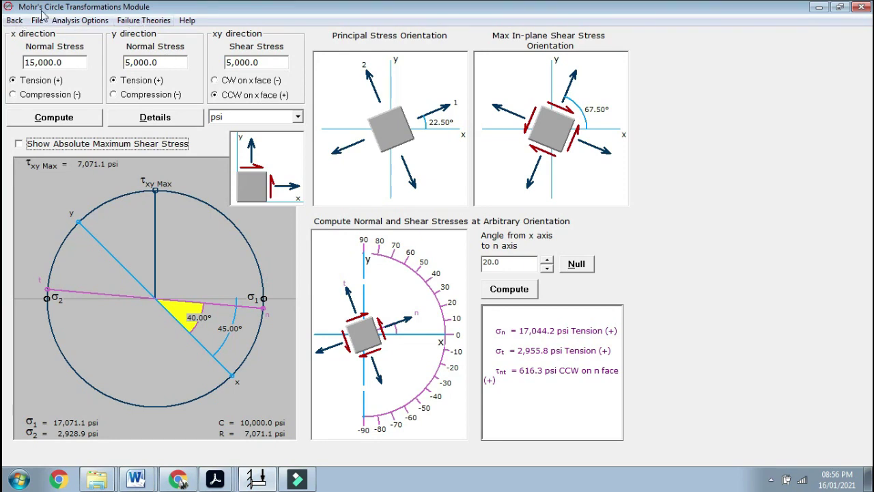
Exit the Mohr's Circle module to the Modules menu and reveal the hidden tray icons
left_click(14, 20)
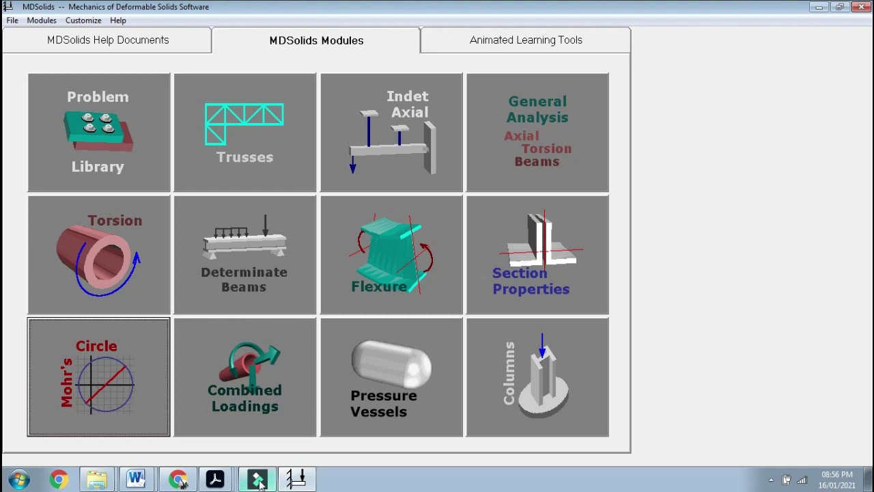
left_click(257, 480)
left_click(258, 481)
left_click(770, 480)
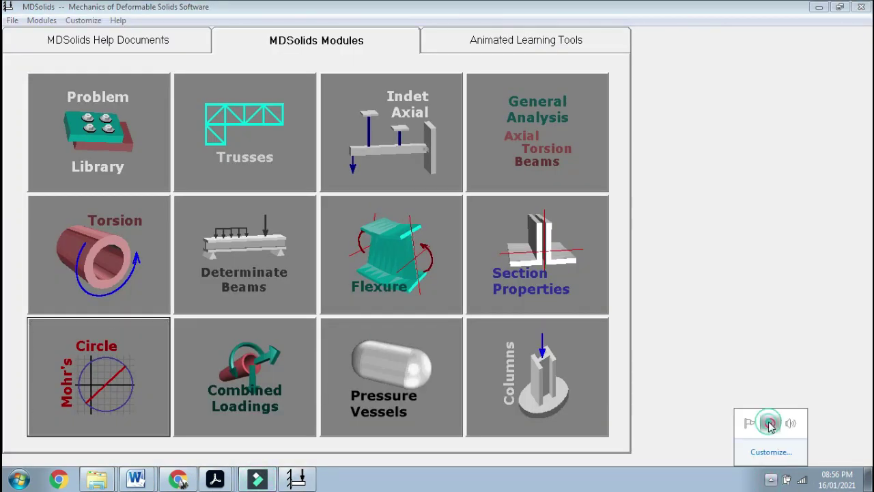
Open the screen recorder's control bar from its tray icon menu
right_click(769, 423)
left_click(772, 428)
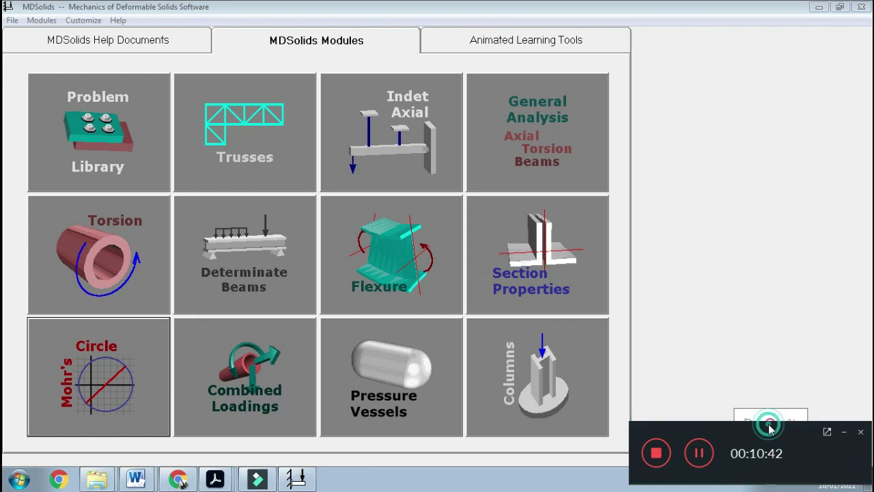